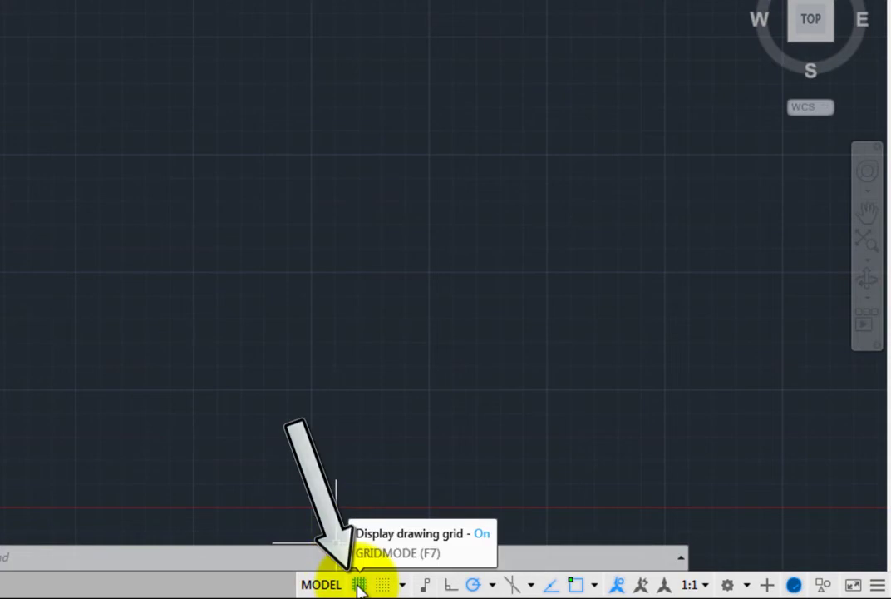
Turn the drawing grid display off and back on.
click(360, 585)
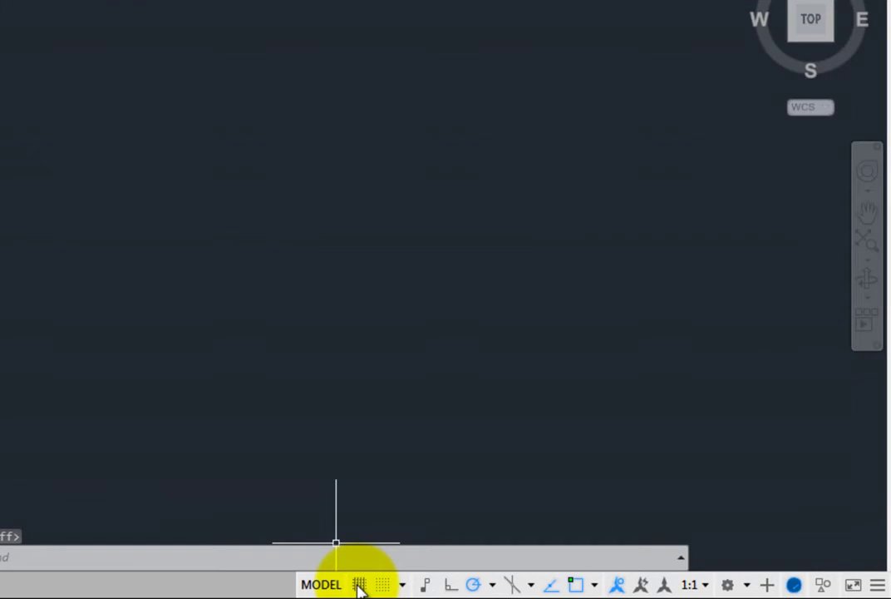
click(359, 586)
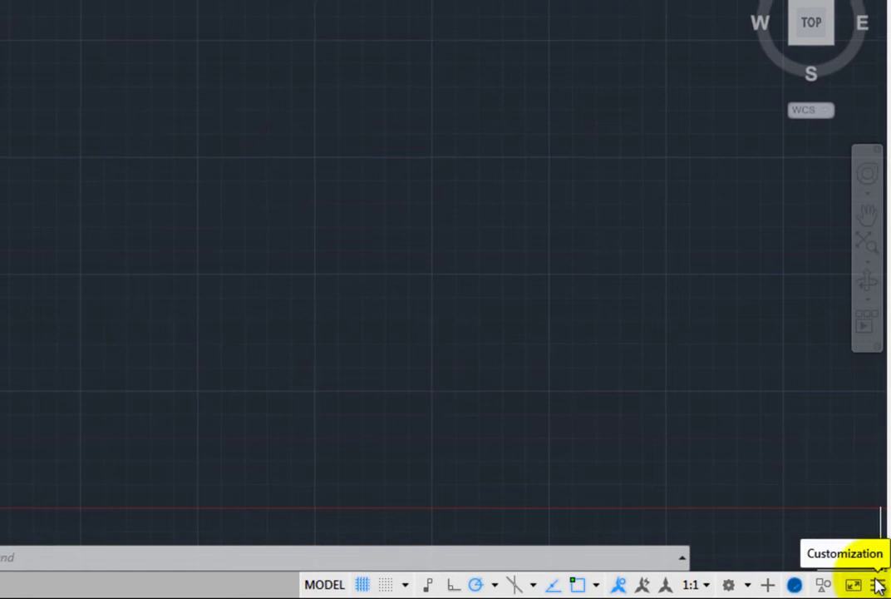
Customize the status bar to show the LineWeight control and hide the Isometric Drafting control.
click(879, 585)
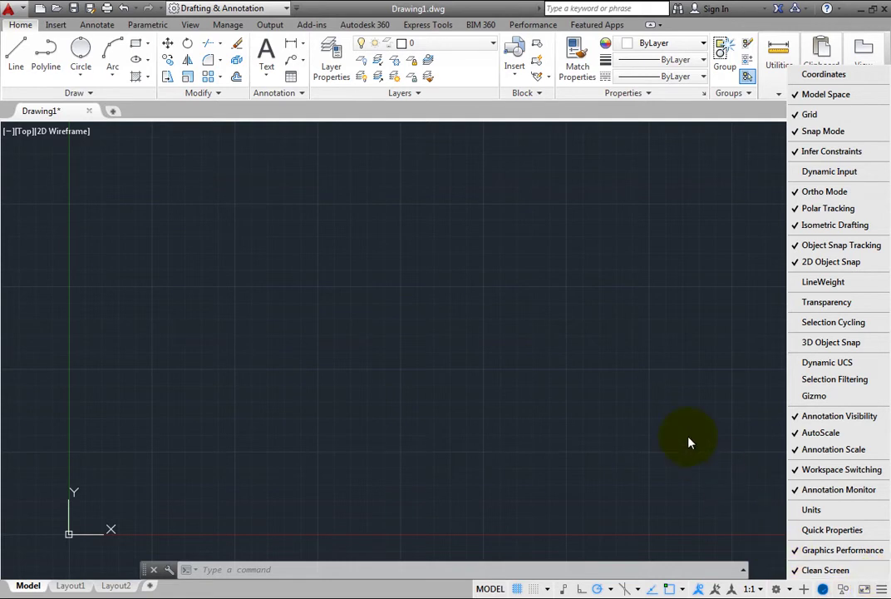
click(841, 286)
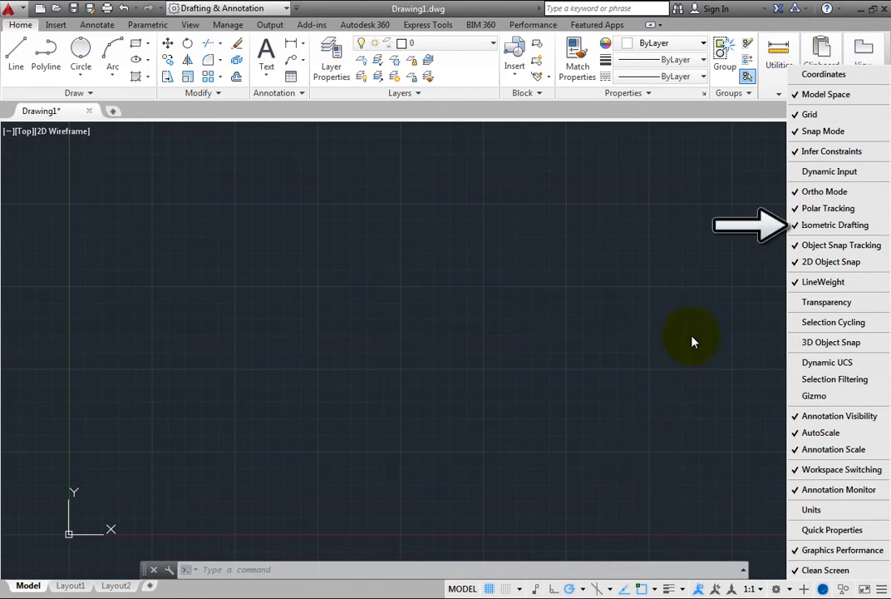
click(819, 226)
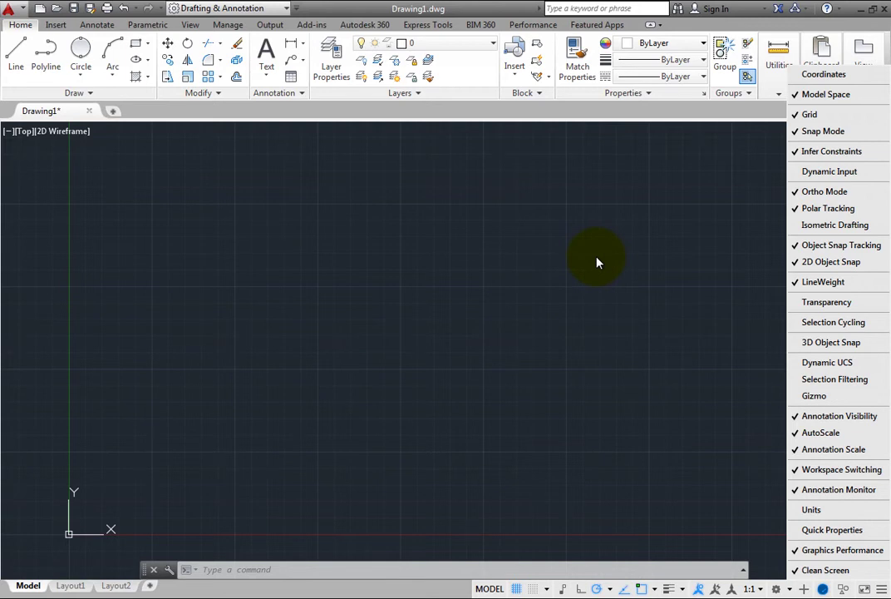
click(597, 263)
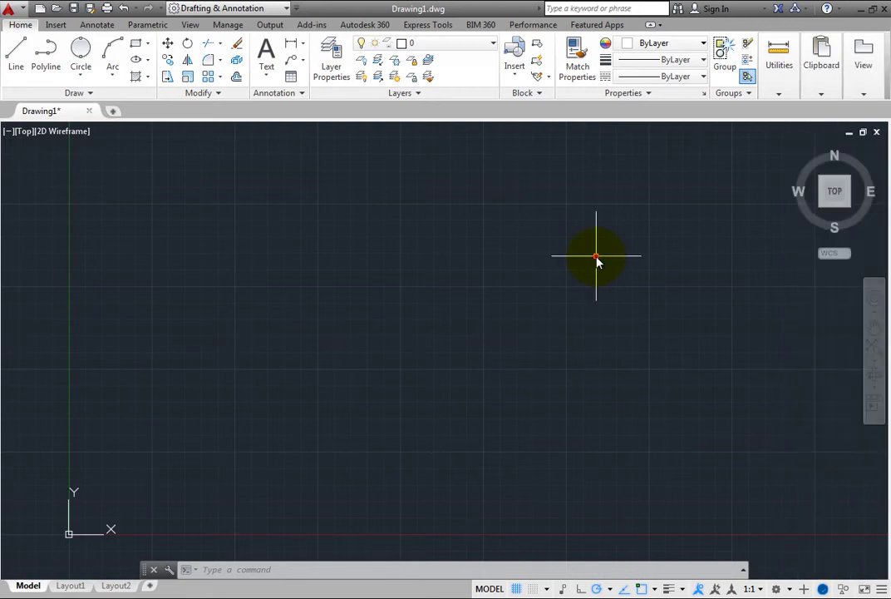
Switch the snap type to Polar Snap, and return it to Grid Snap with snapping on.
click(547, 588)
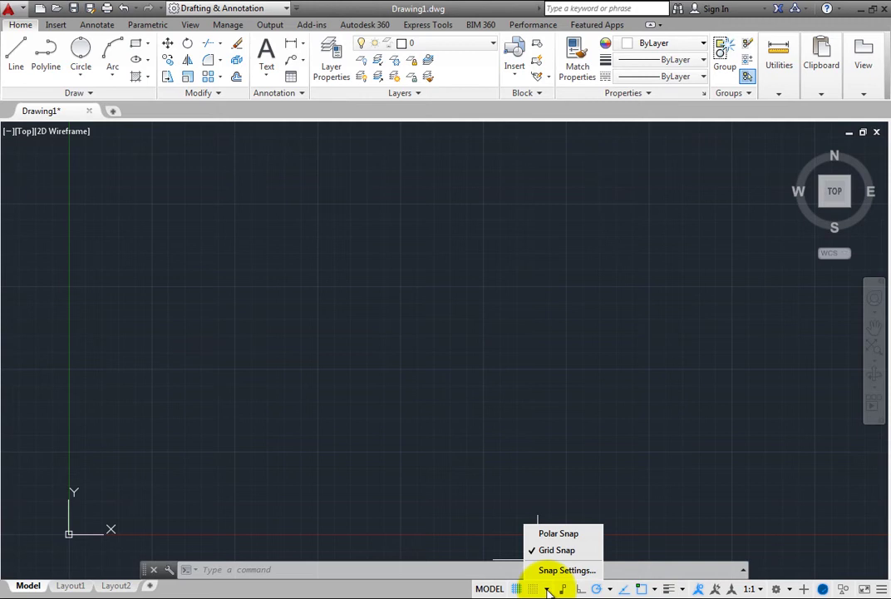
click(589, 534)
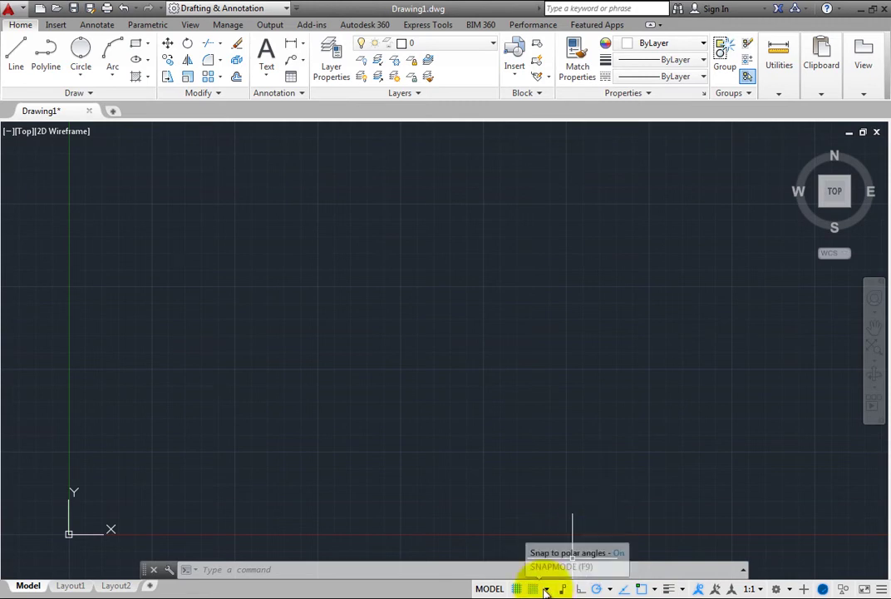
click(546, 588)
click(556, 551)
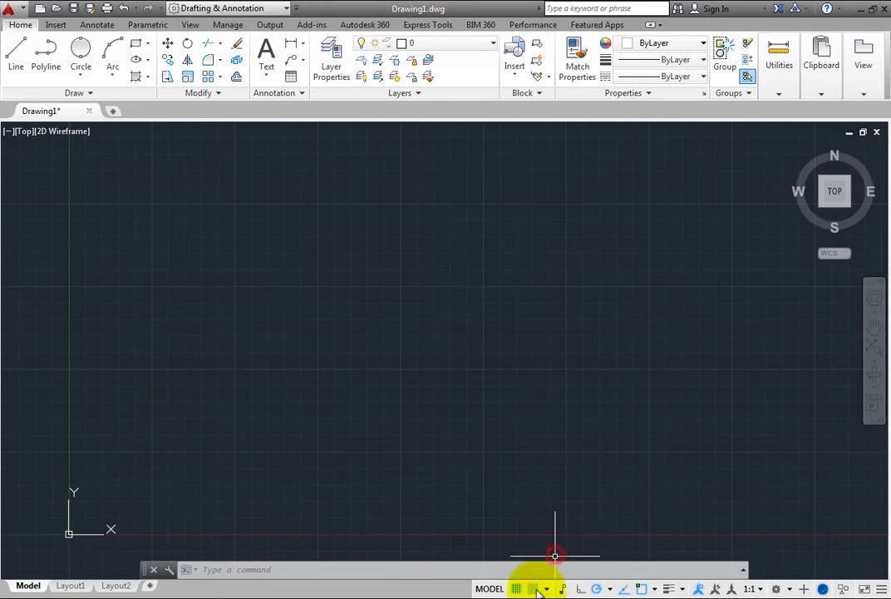
Review the Drafting Settings from Snap and Grid through Polar Tracking, object snaps, Dynamic Input, Quick Properties and Selection Cycling without changing anything.
click(547, 587)
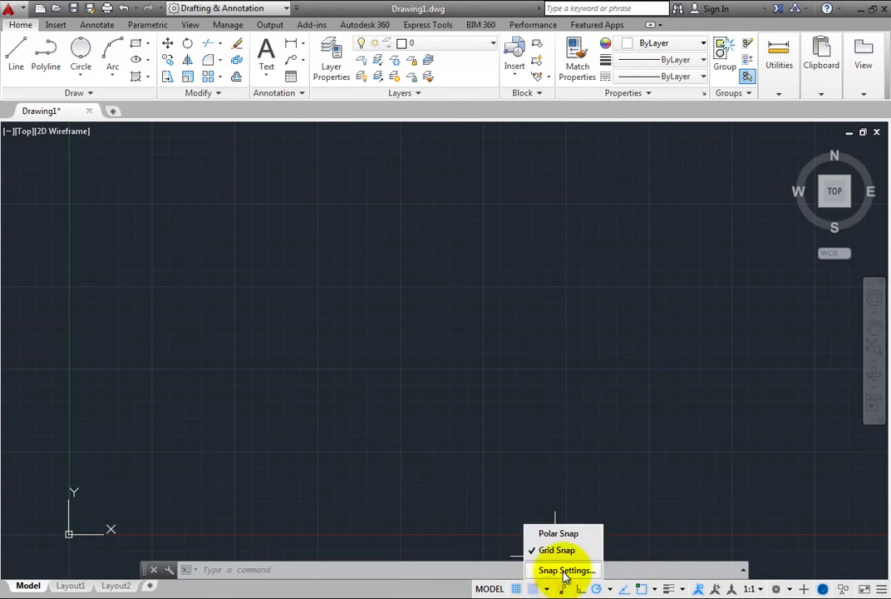
click(566, 571)
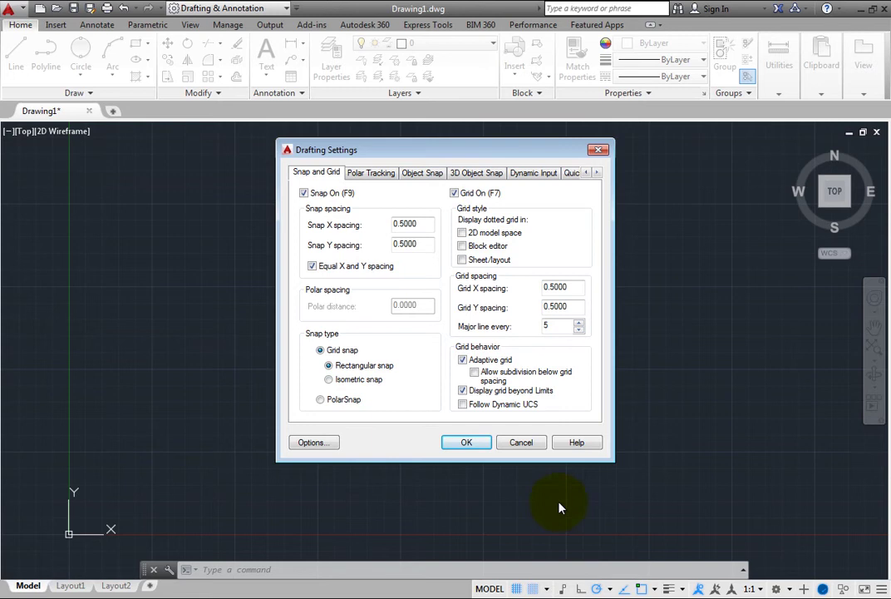
click(370, 177)
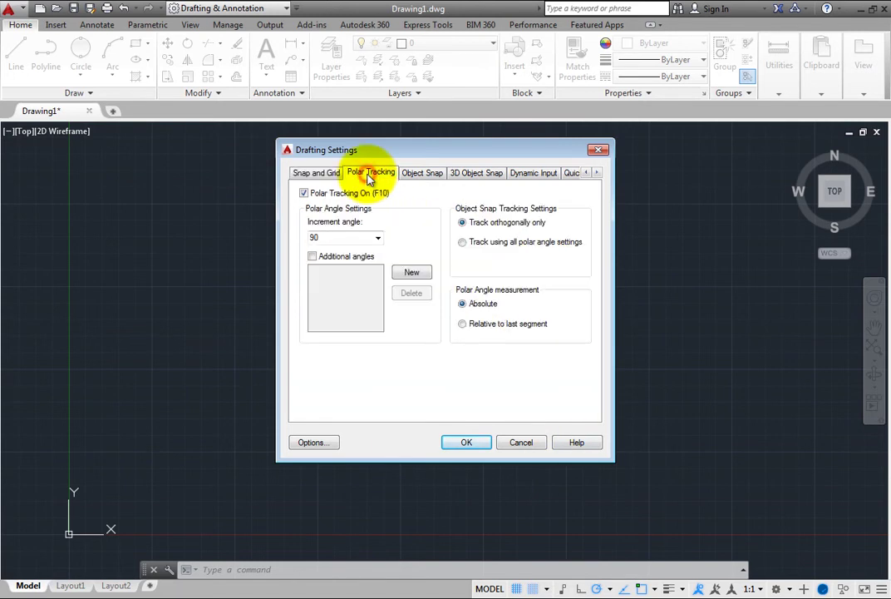
click(409, 177)
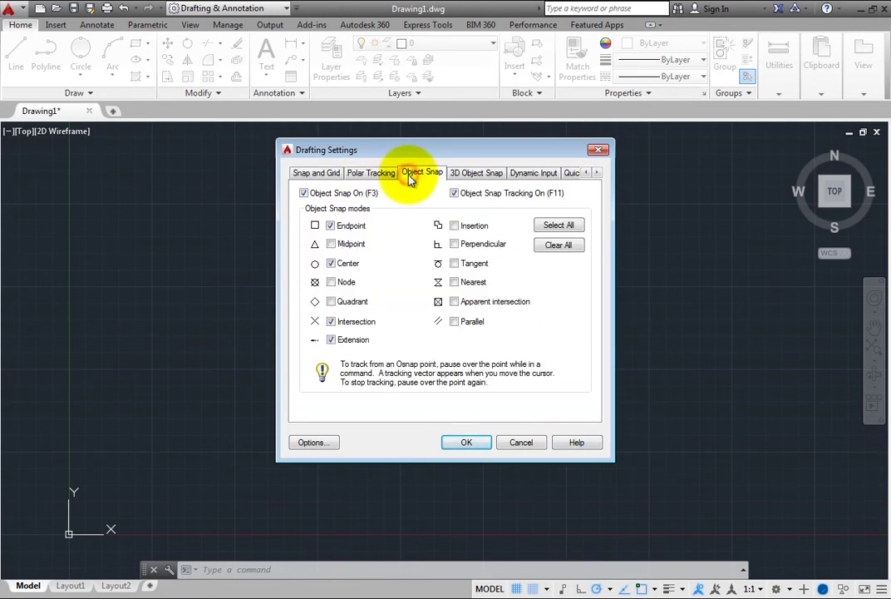
click(465, 177)
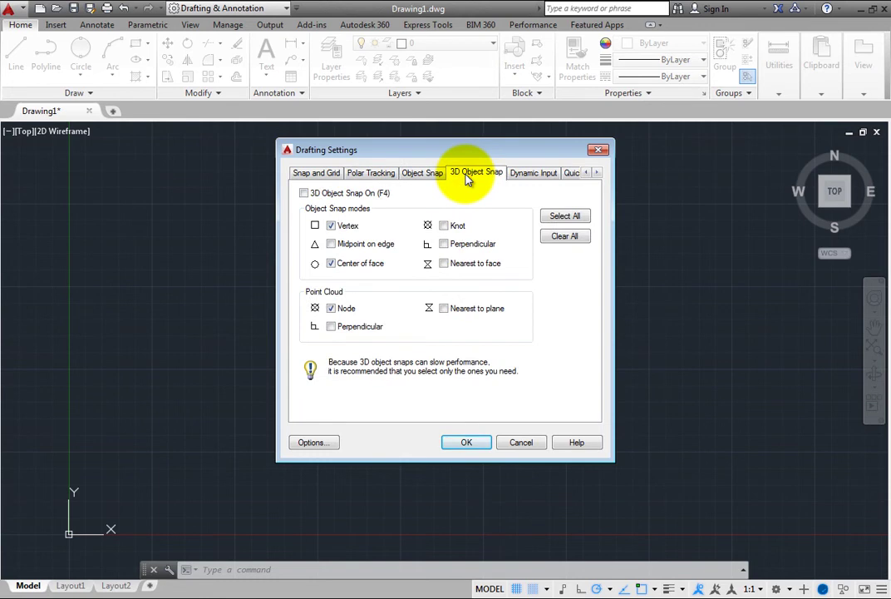
click(533, 178)
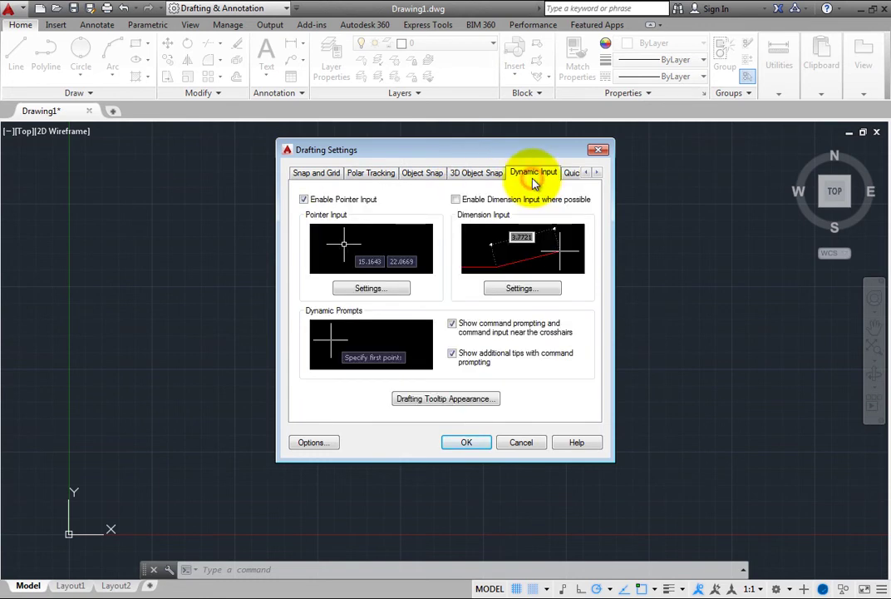
click(571, 178)
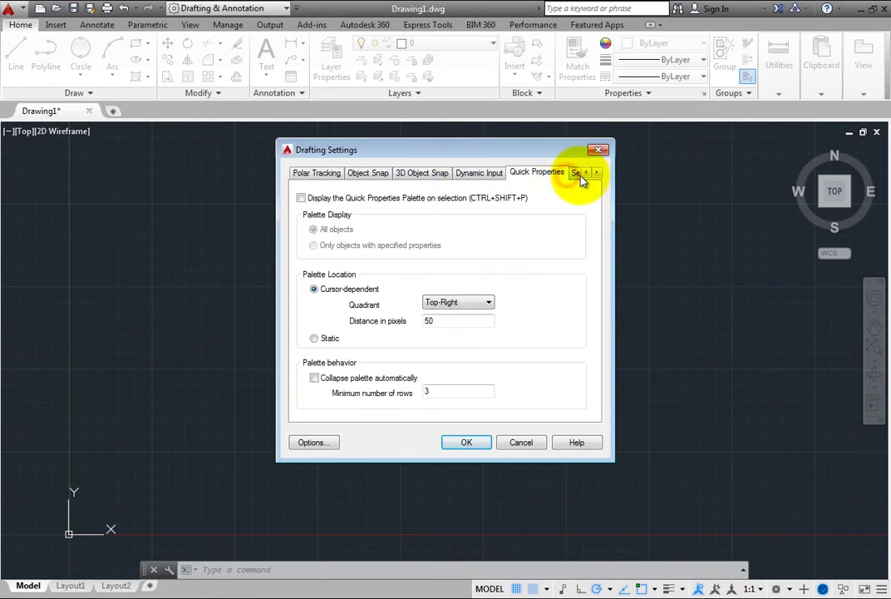
click(578, 176)
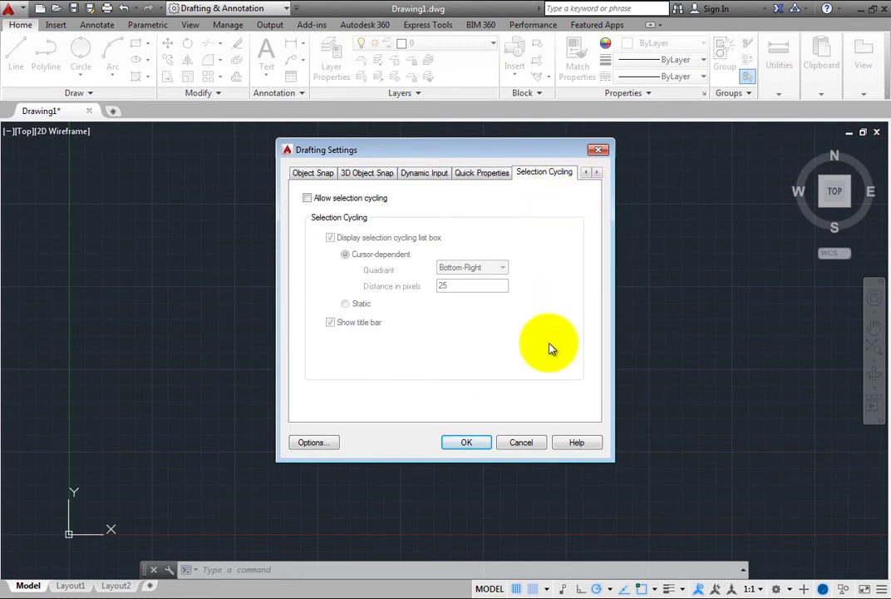
click(523, 443)
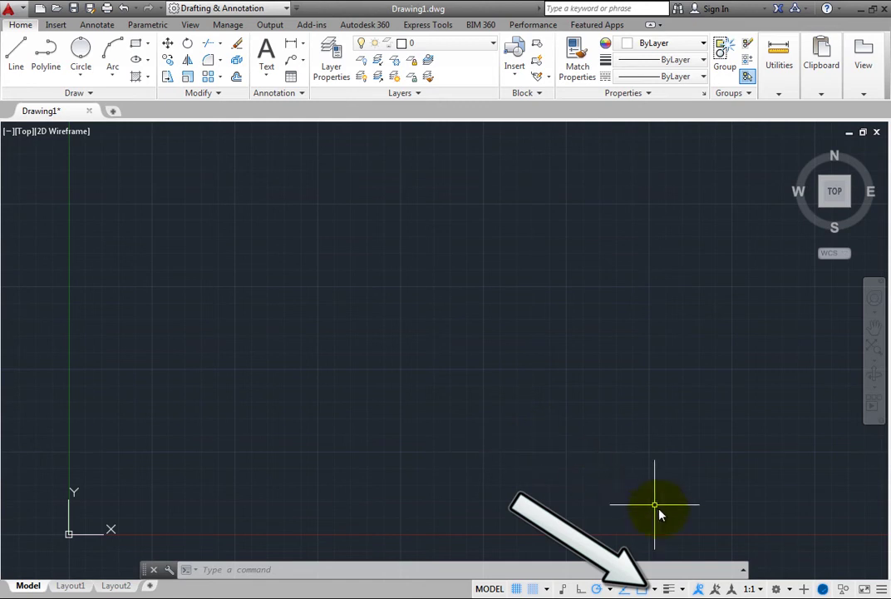
Toggle the Extension object snap off and back on, and review the Object Snap settings without changing them.
click(656, 588)
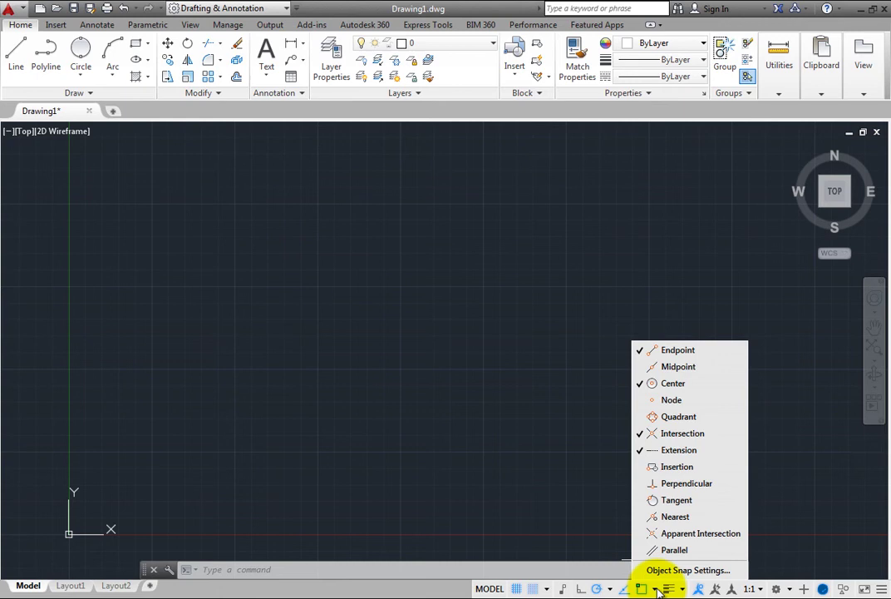
click(678, 449)
click(701, 450)
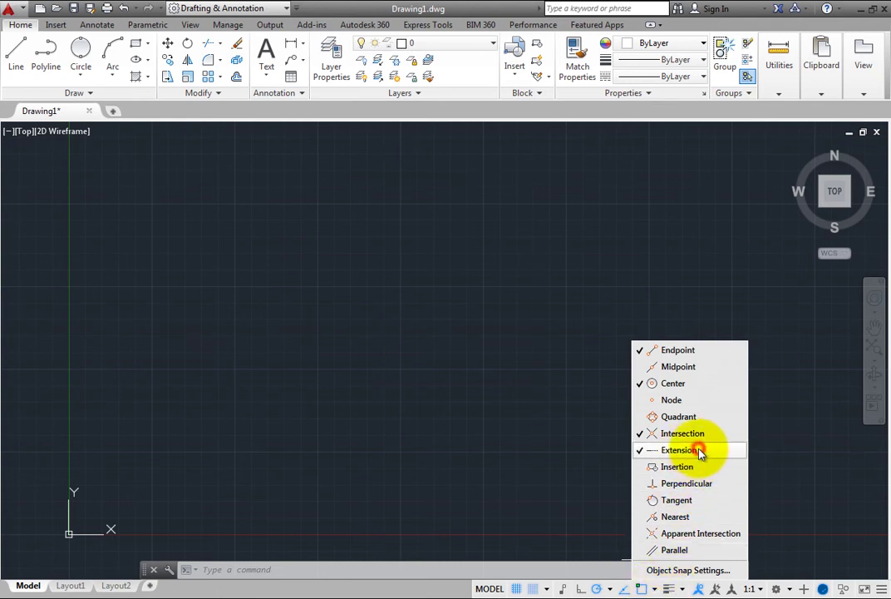
click(686, 571)
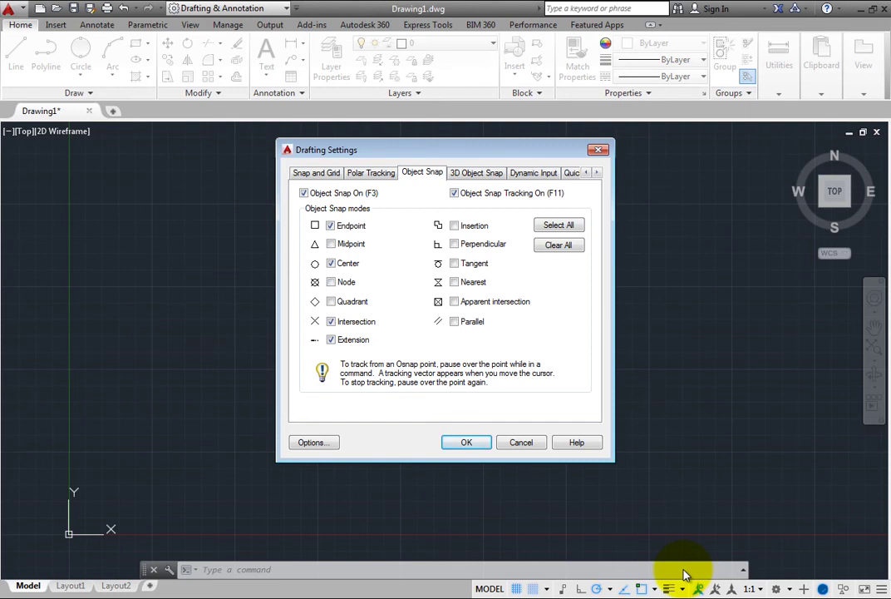
click(523, 443)
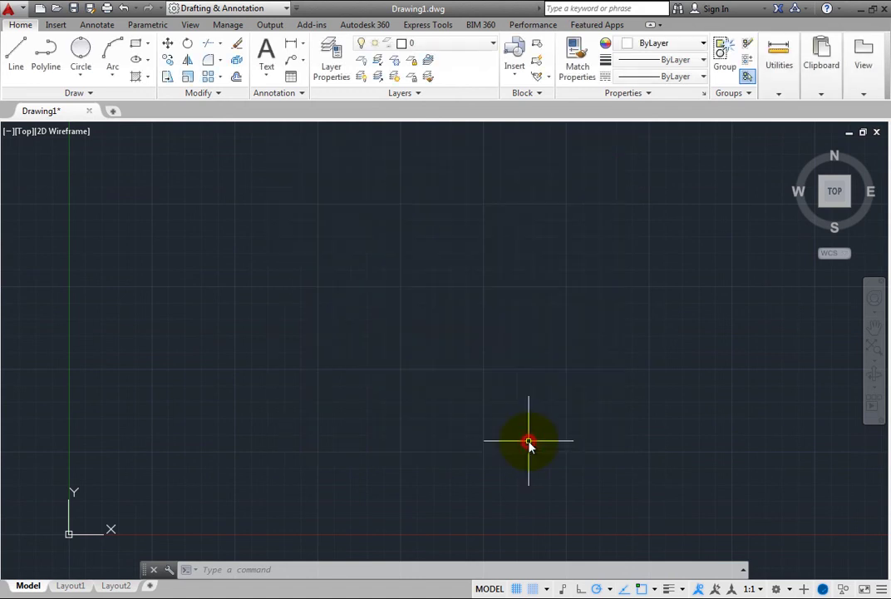
Review the geometric options in the Infer Constraints settings and close them without changes.
right_click(563, 588)
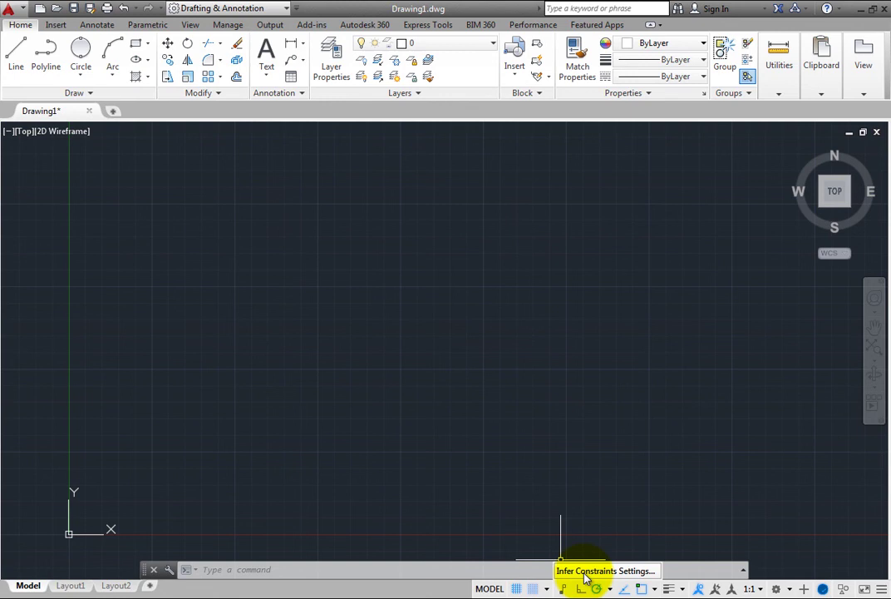
click(586, 574)
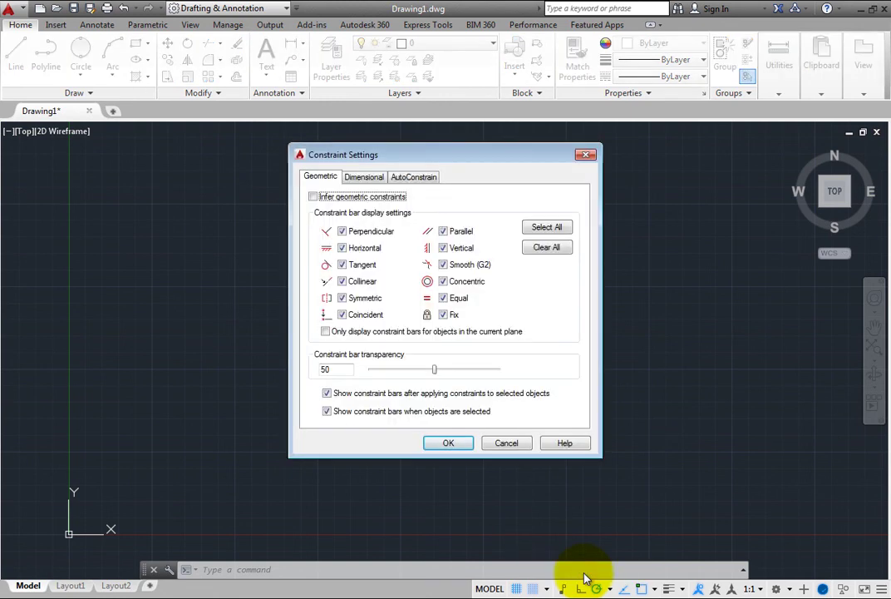
click(507, 443)
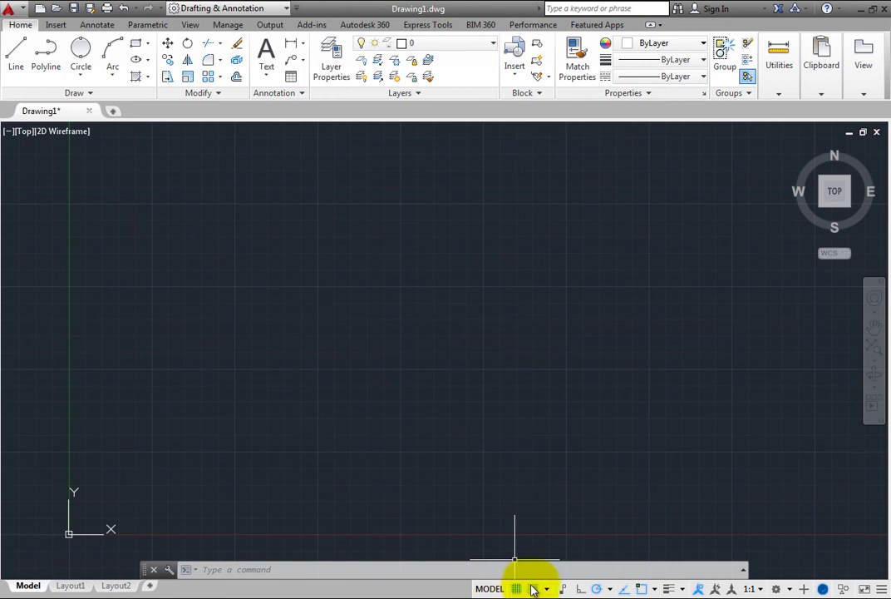
right_click(533, 588)
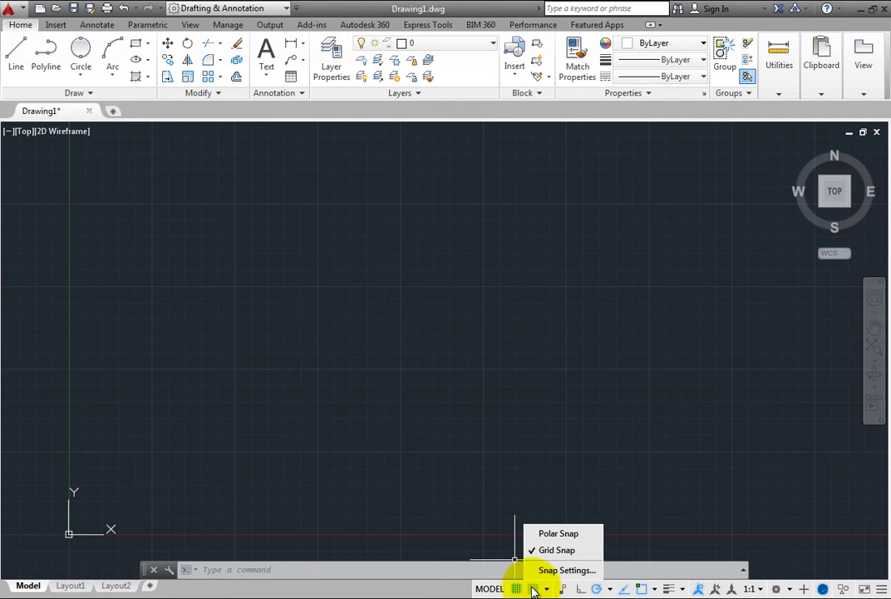
click(620, 538)
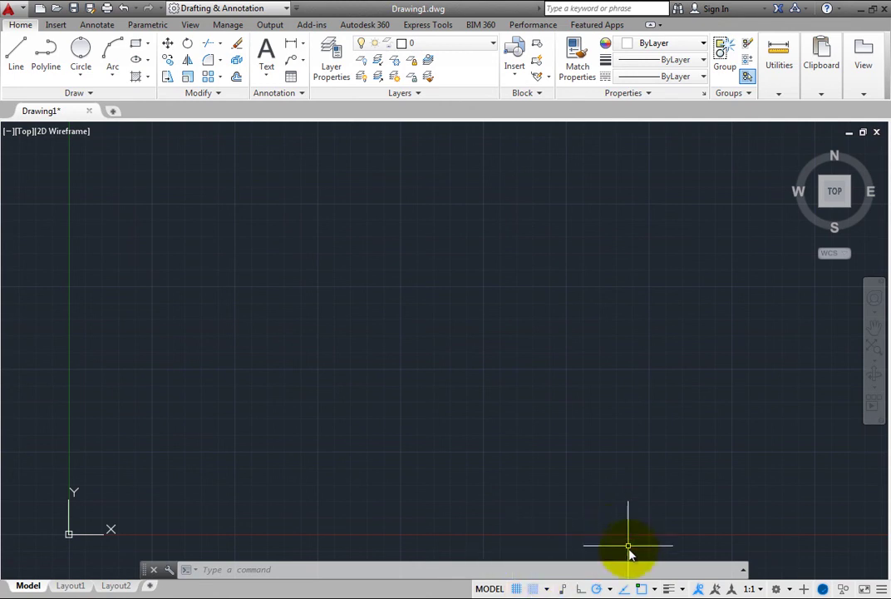
right_click(538, 587)
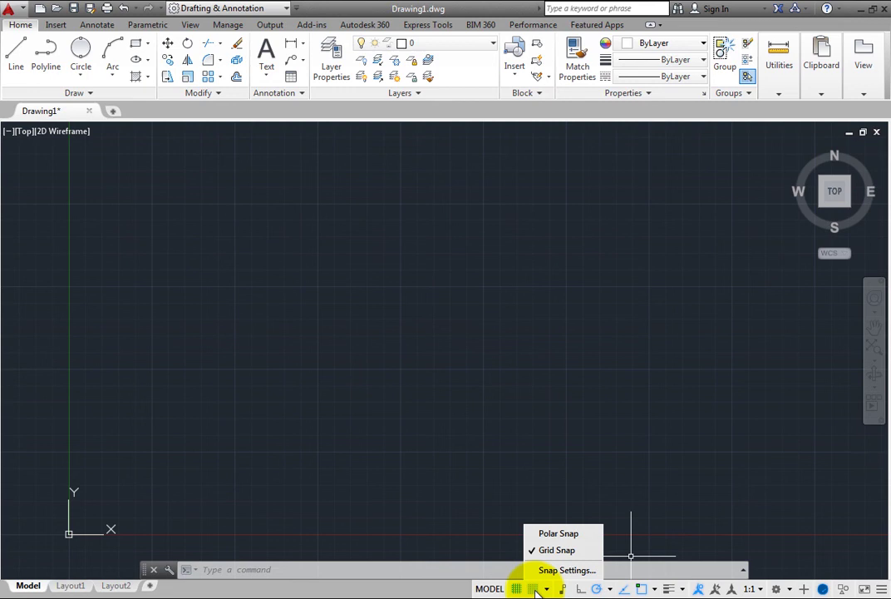
click(507, 528)
click(547, 589)
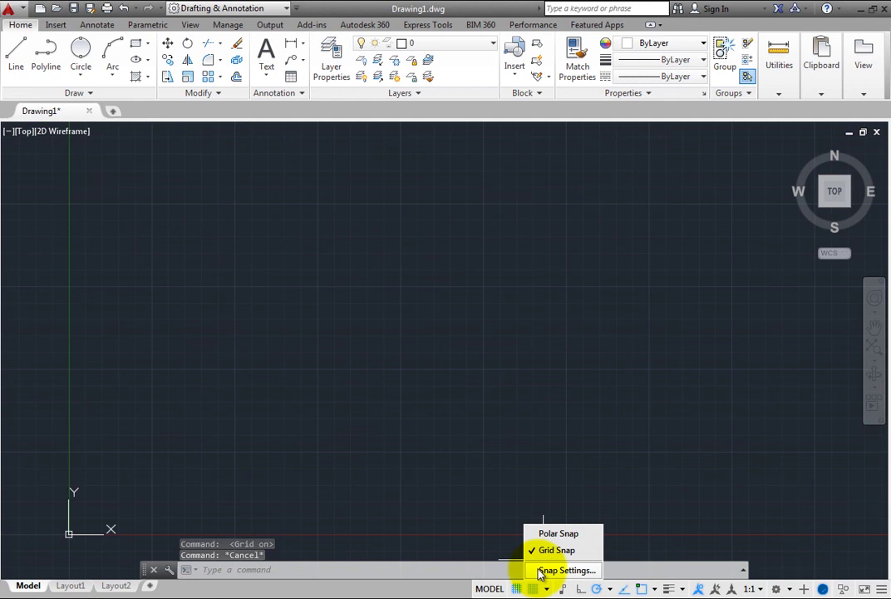
click(483, 513)
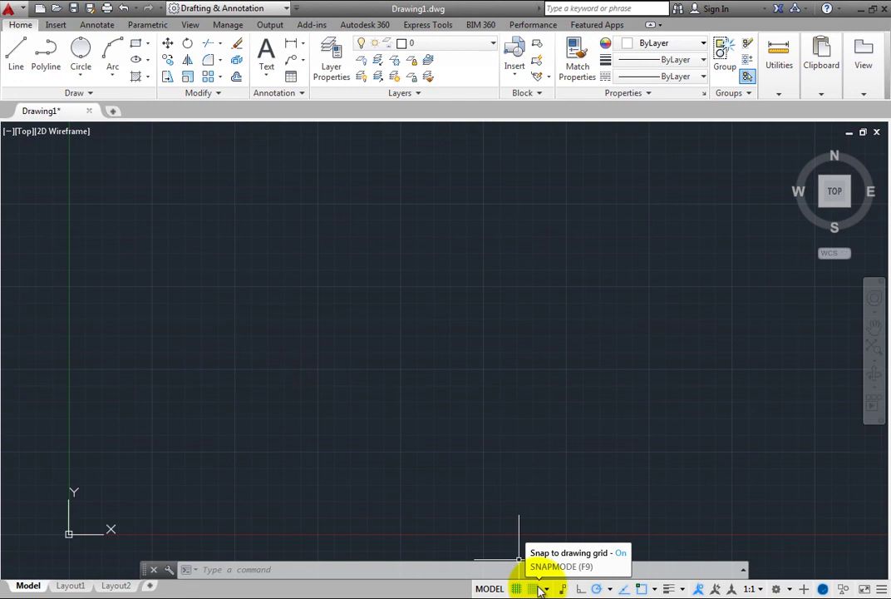
key(F10)
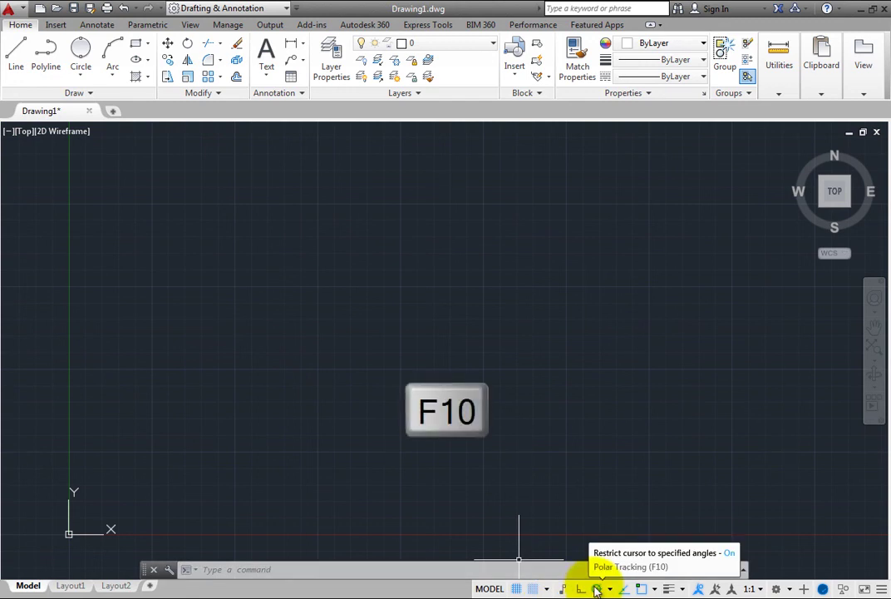